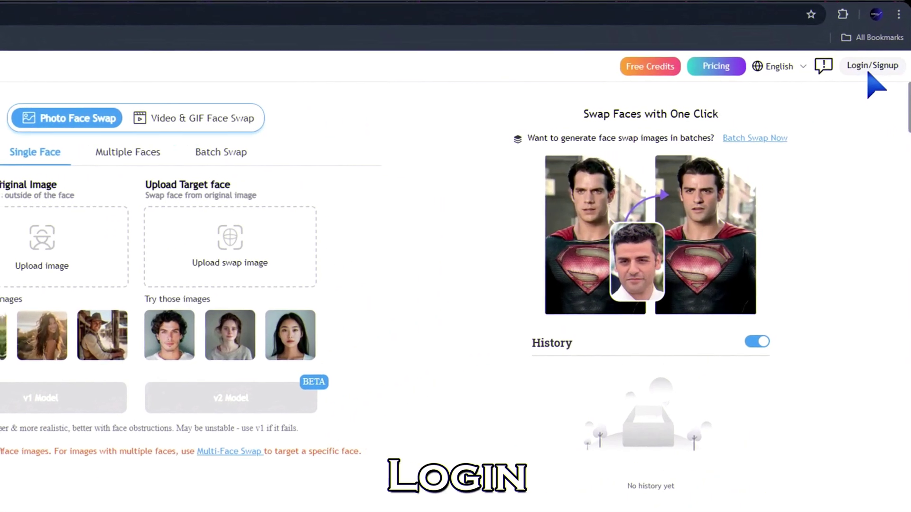
# Sign in to Remaker AI with a Google account
pyautogui.click(862, 71)
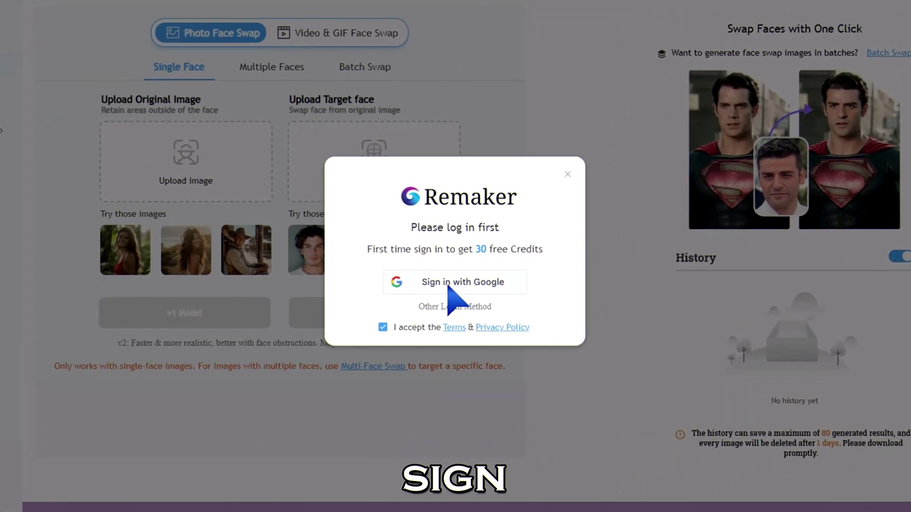
pyautogui.click(452, 284)
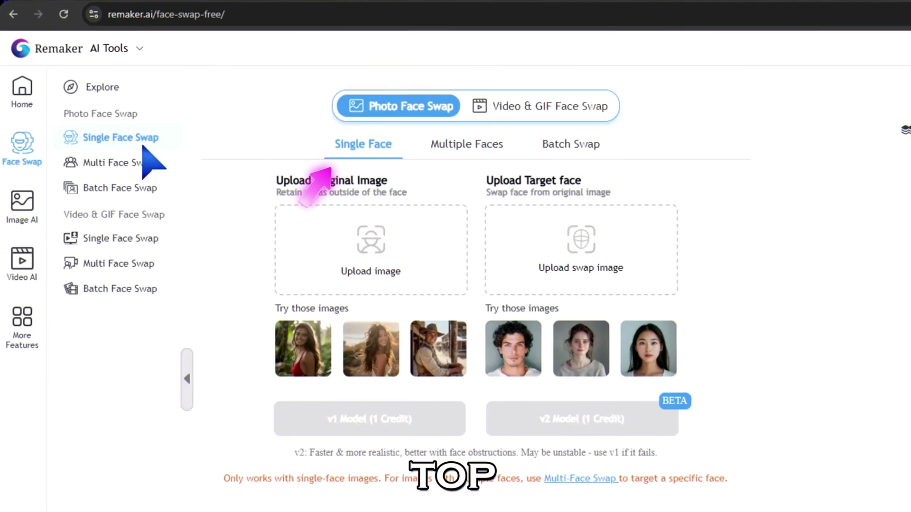
# Swap the gala photo's face with the '1-Single face' portrait using the v1 model
pyautogui.click(317, 245)
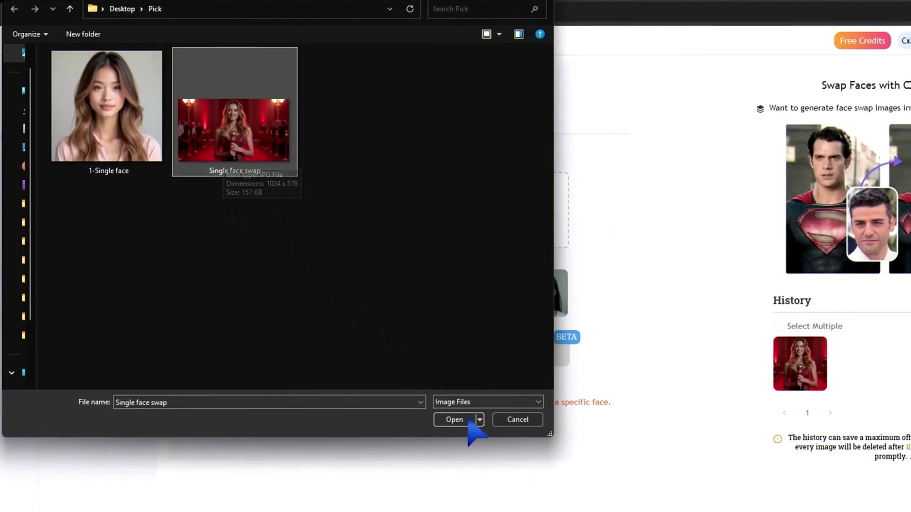
pyautogui.click(470, 427)
pyautogui.click(498, 236)
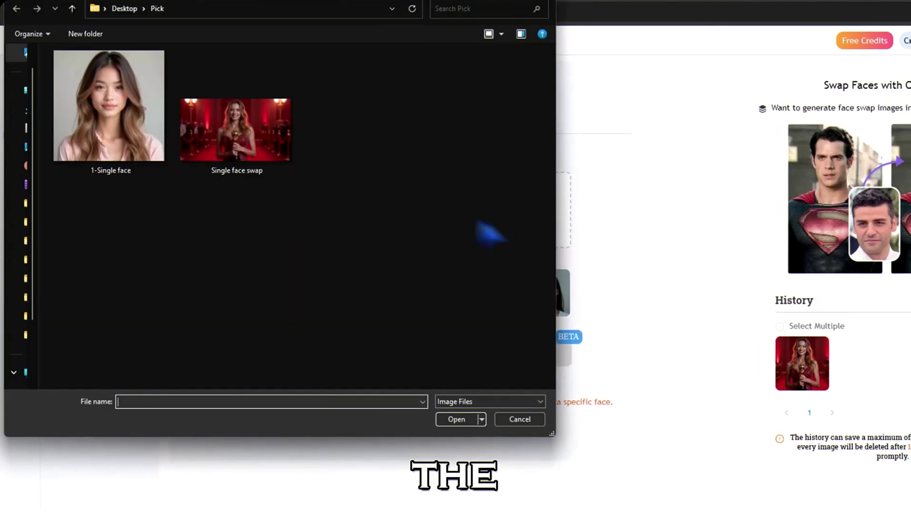
pyautogui.click(110, 114)
pyautogui.click(456, 420)
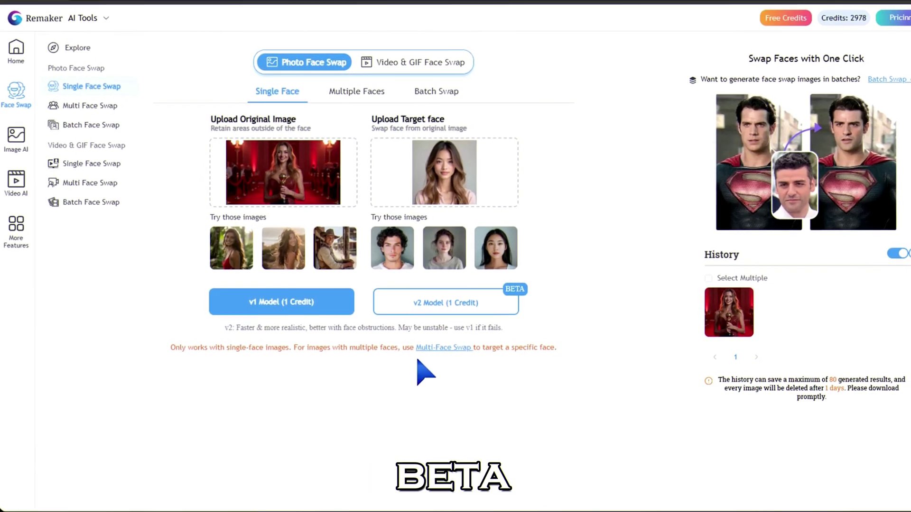
pyautogui.click(357, 308)
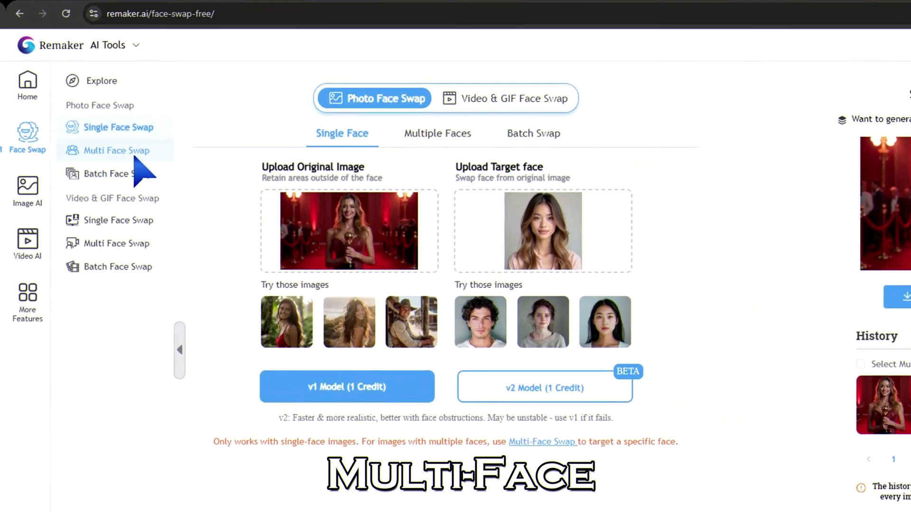
# Upload the 'multiple face swap' group selfie to Multi Face Swap and detect its faces
pyautogui.click(133, 153)
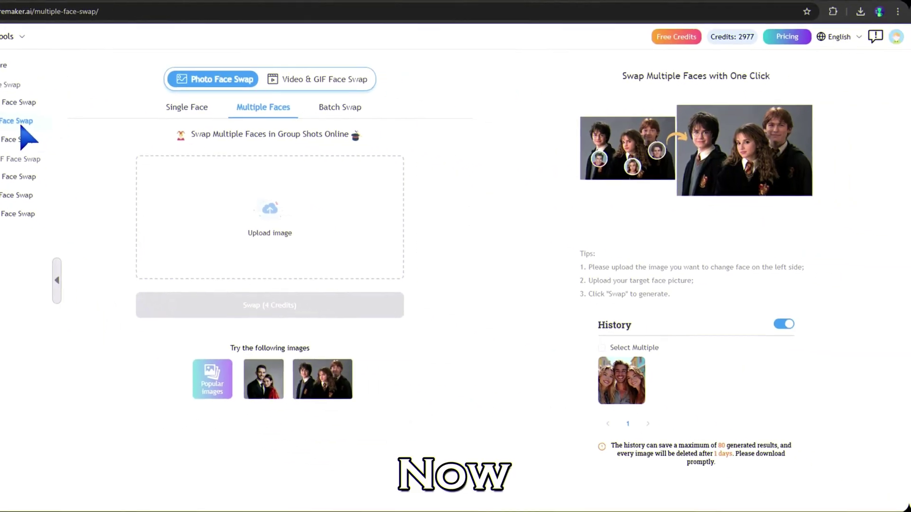
pyautogui.click(290, 222)
pyautogui.click(408, 148)
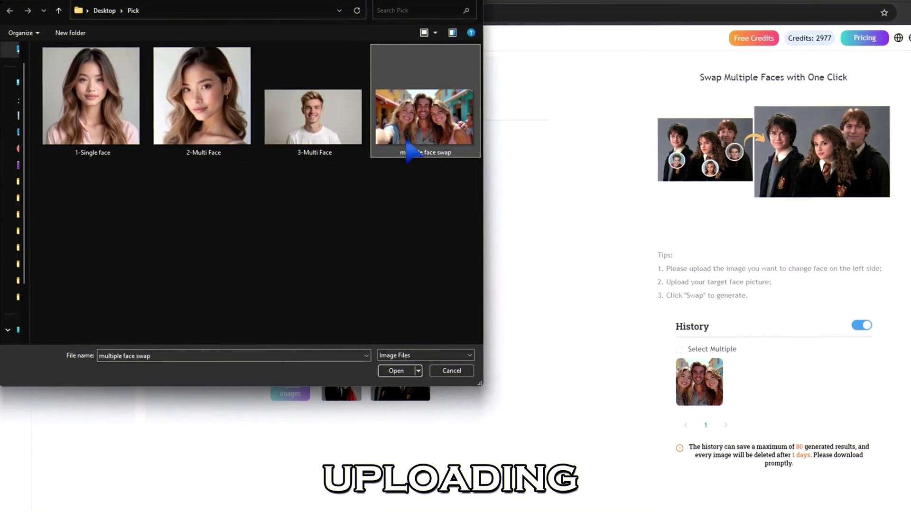
pyautogui.click(399, 372)
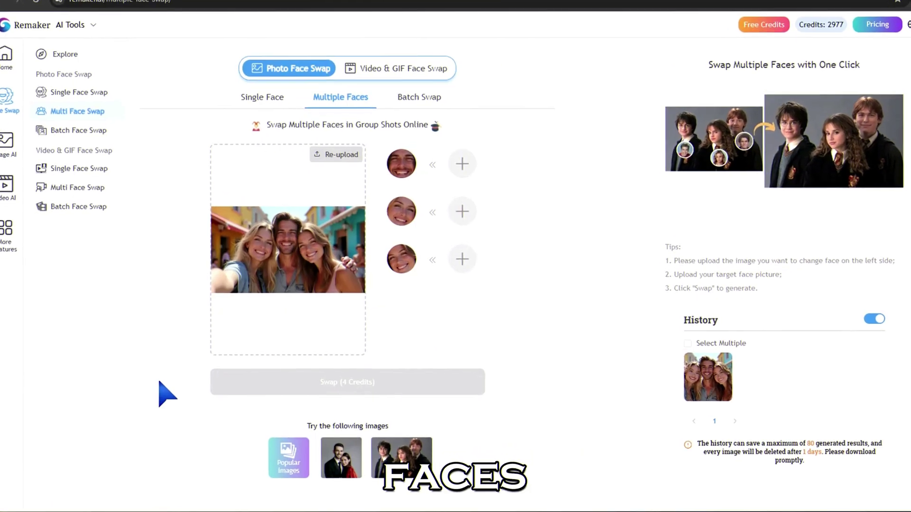
# Assign the young man and two women portraits as replacements for the three faces
pyautogui.click(469, 150)
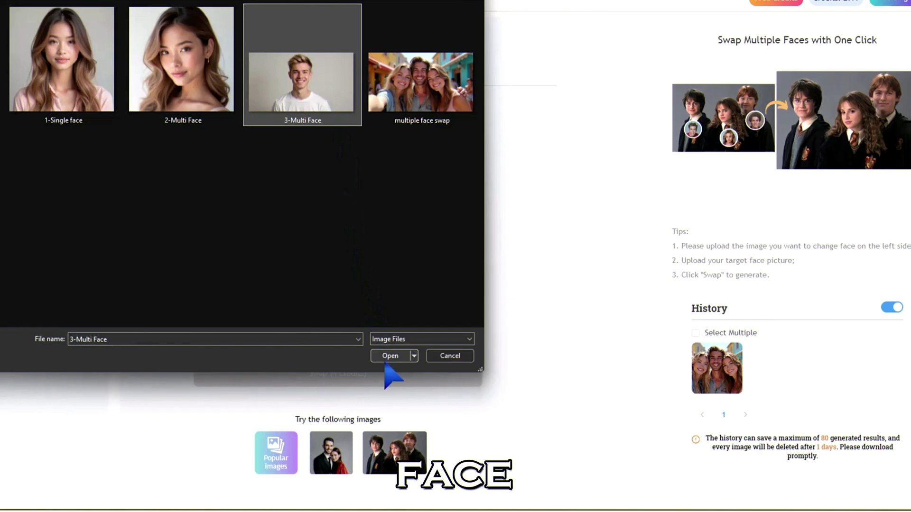
pyautogui.click(391, 356)
pyautogui.click(456, 196)
pyautogui.click(182, 65)
pyautogui.click(390, 356)
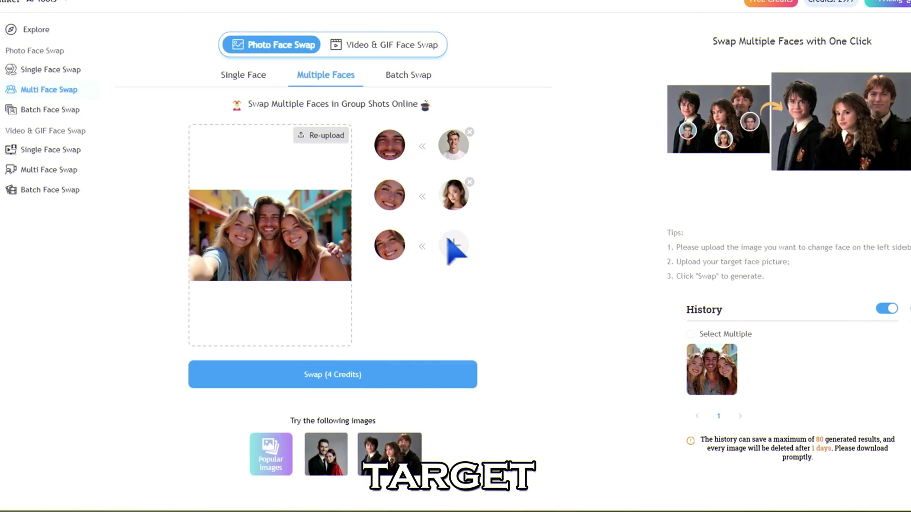
pyautogui.click(456, 246)
pyautogui.click(390, 357)
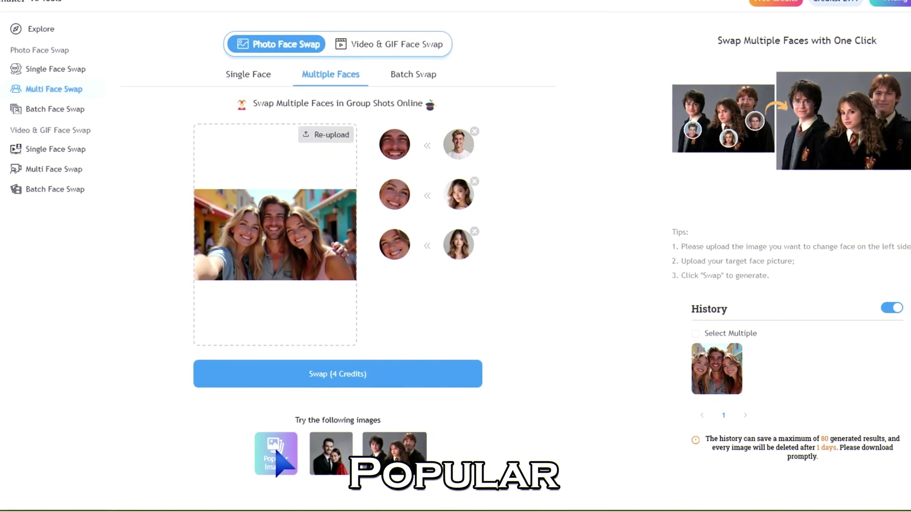
# Generate the three-face swap and preview the enlarged result
pyautogui.click(277, 459)
pyautogui.scroll(-5, 279, 459)
pyautogui.scroll(-5, 279, 459)
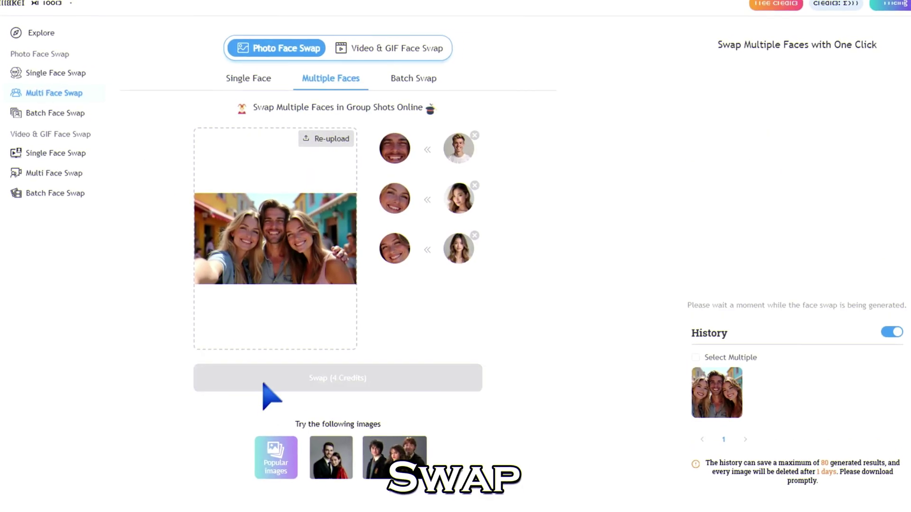
pyautogui.click(680, 155)
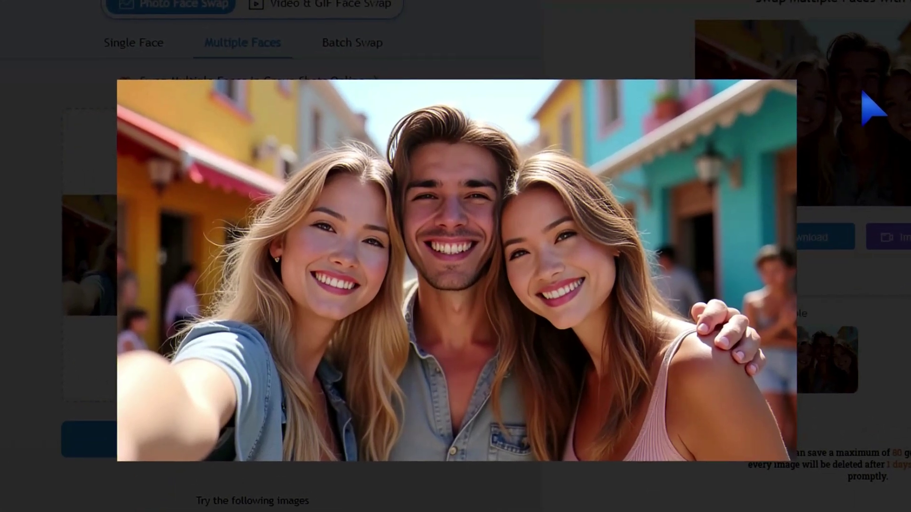
pyautogui.click(872, 107)
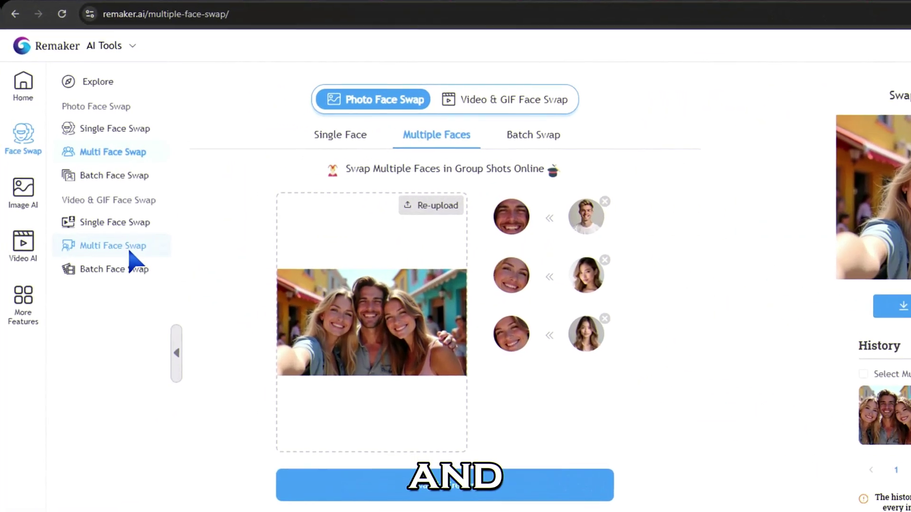
# Upload the 'multiple video face' street video to Video Multi Face Swap and confirm its detected faces
pyautogui.click(114, 205)
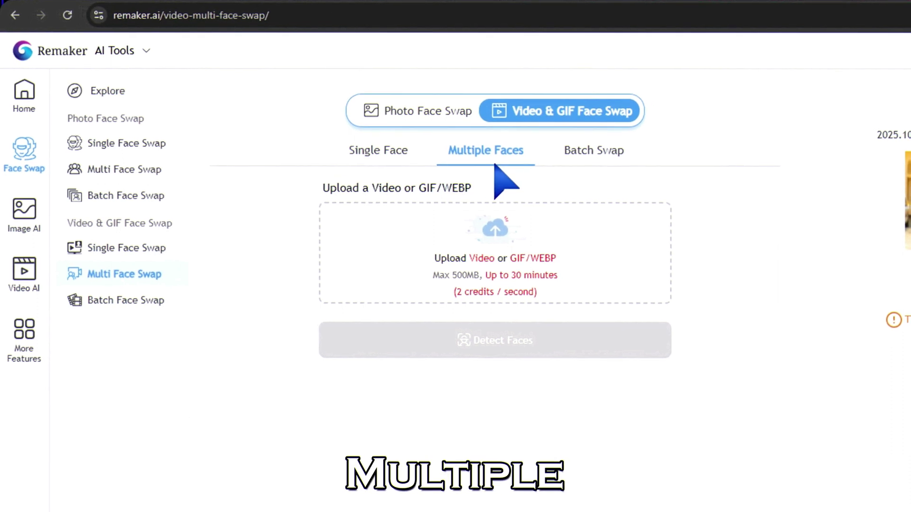
pyautogui.click(375, 247)
pyautogui.click(179, 182)
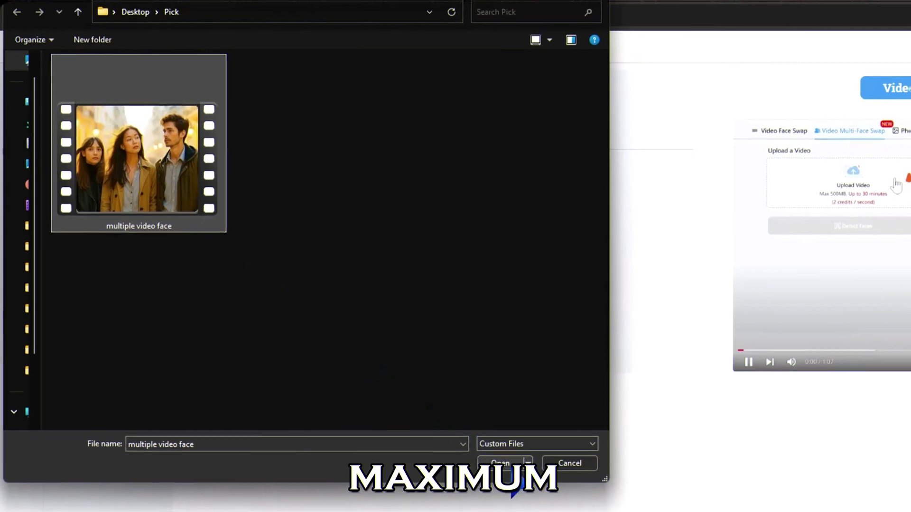
pyautogui.press('Return')
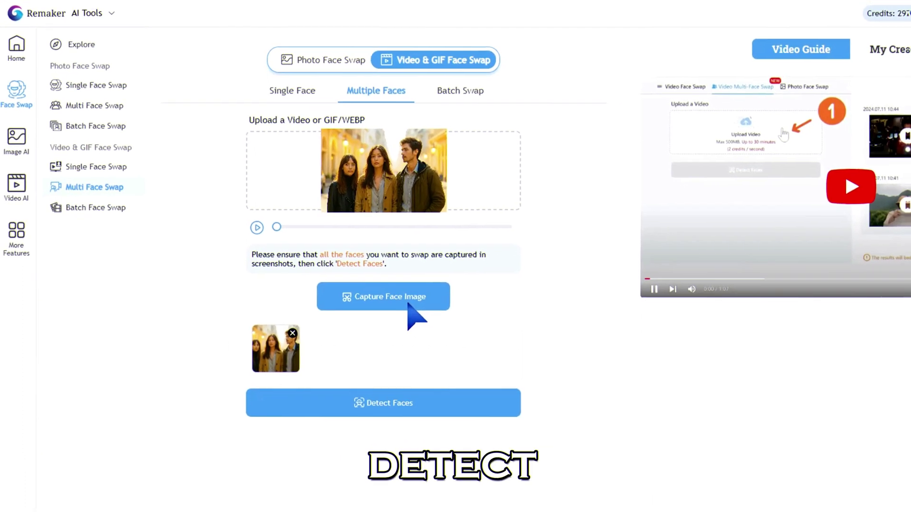
pyautogui.click(388, 407)
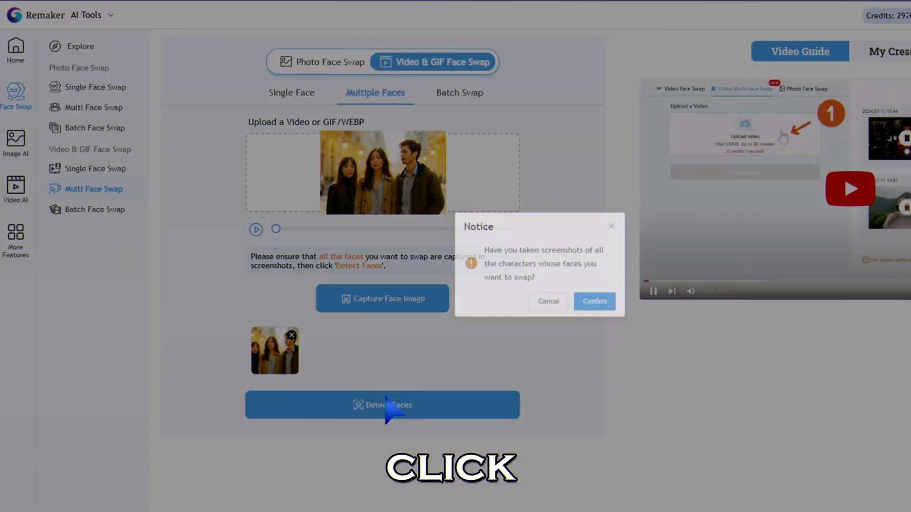
pyautogui.click(599, 304)
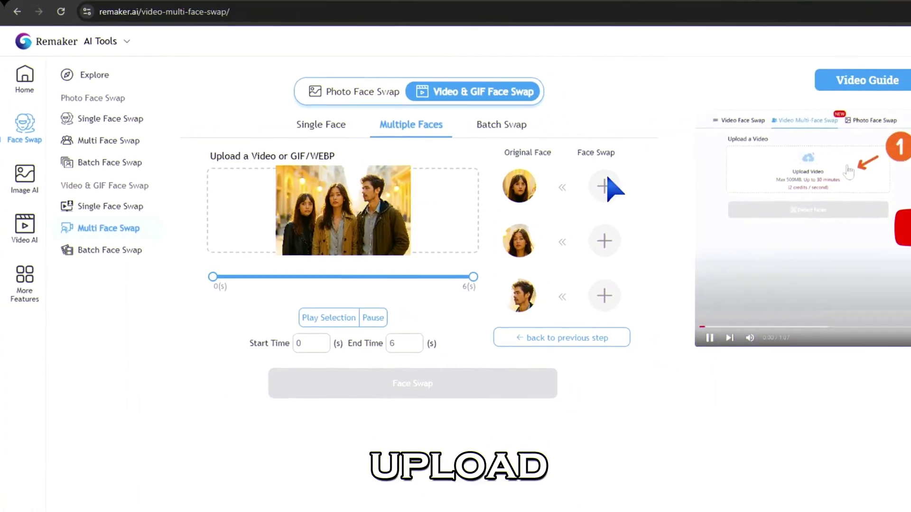
# Assign the two women's photos and the man's photo to the three faces, then view the swap
pyautogui.click(604, 187)
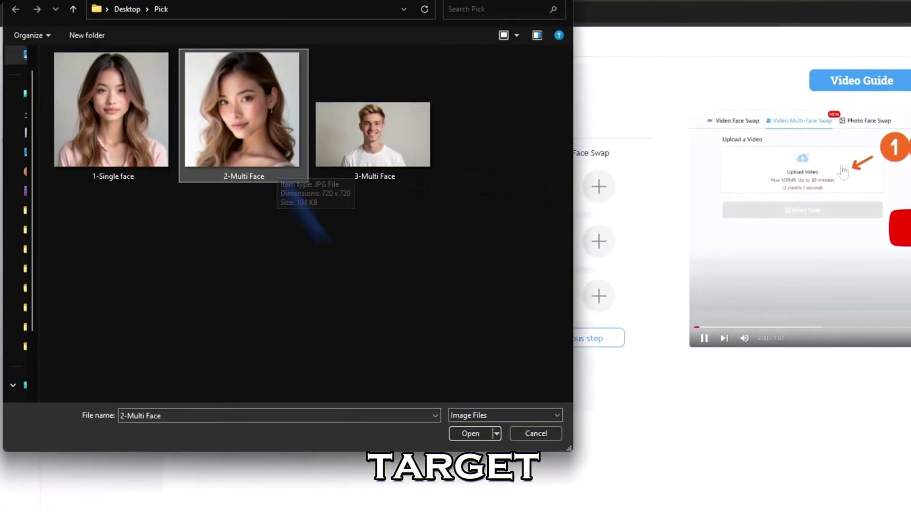
pyautogui.click(468, 434)
pyautogui.click(604, 242)
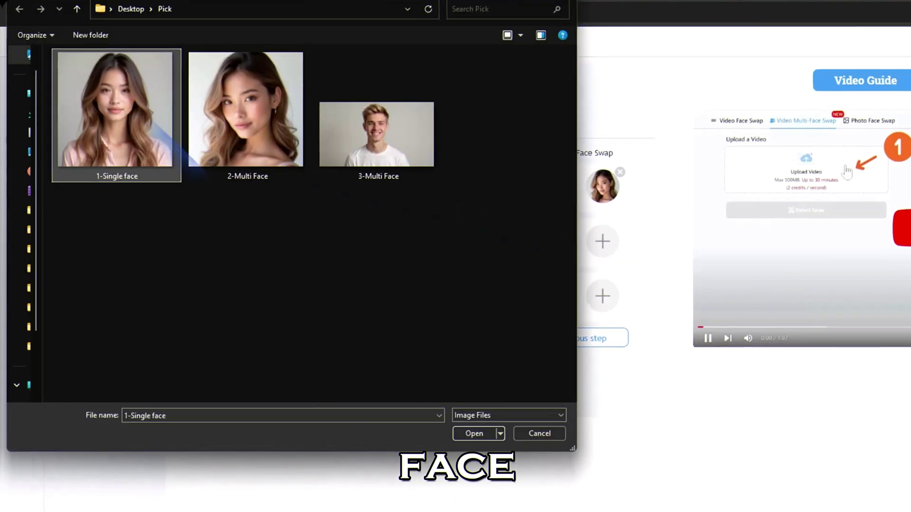
pyautogui.click(470, 438)
pyautogui.click(598, 301)
pyautogui.click(413, 181)
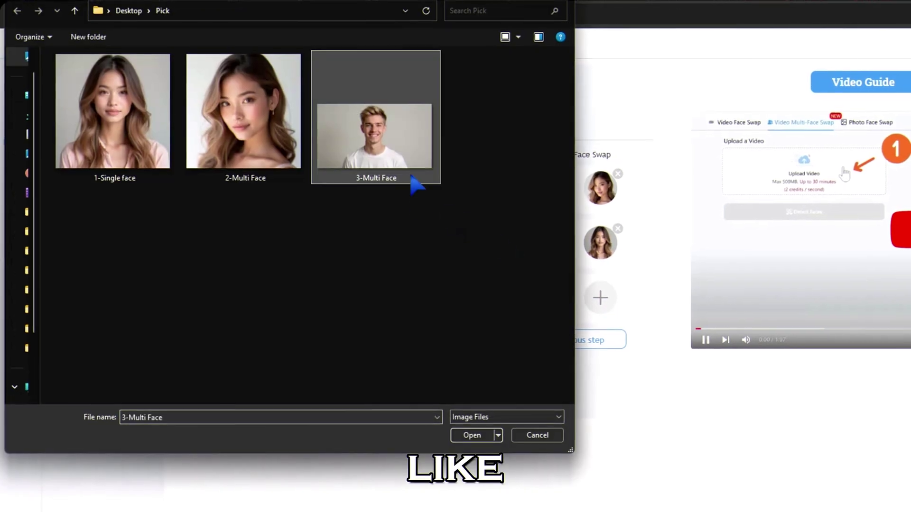
pyautogui.click(469, 436)
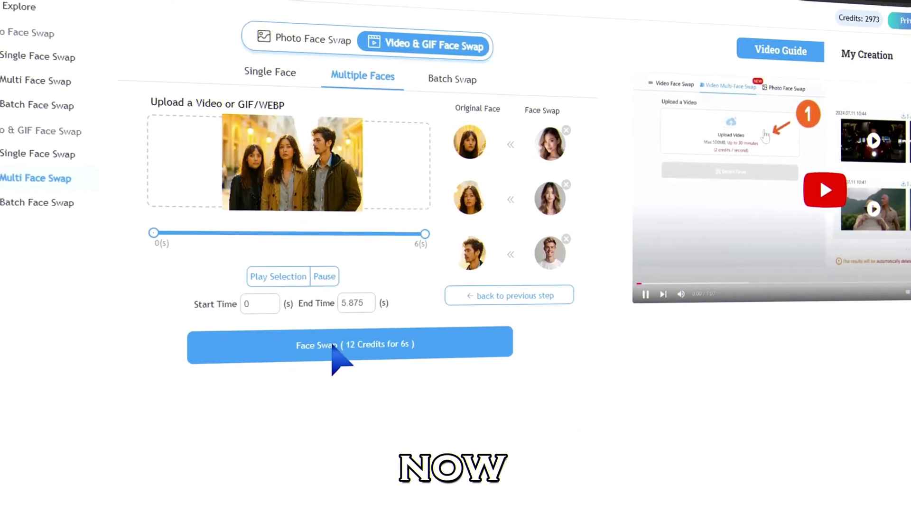
pyautogui.click(370, 384)
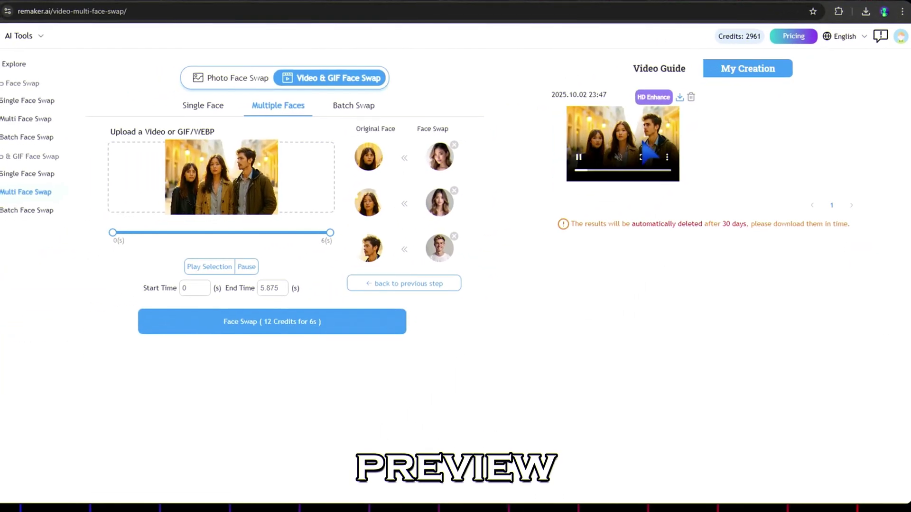
pyautogui.click(641, 157)
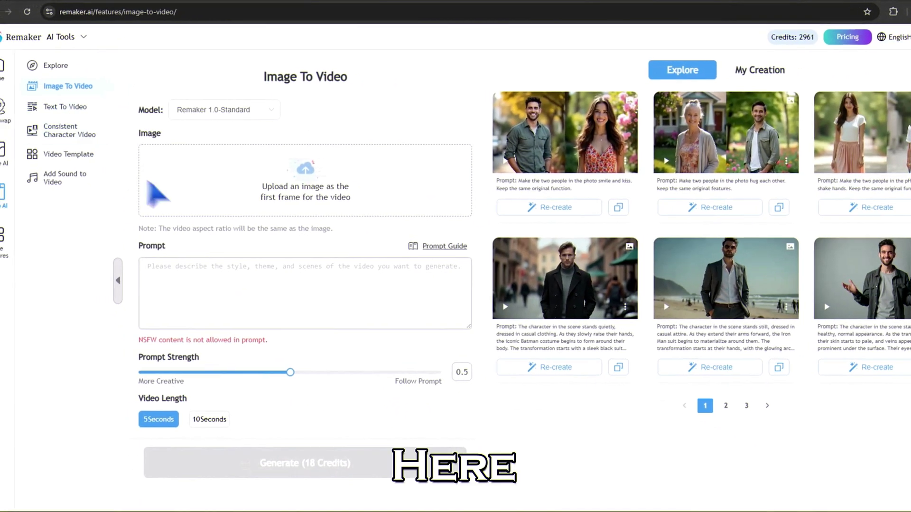
# Upload the 'Image to video' couple photo to Image To Video without cropping
pyautogui.click(204, 210)
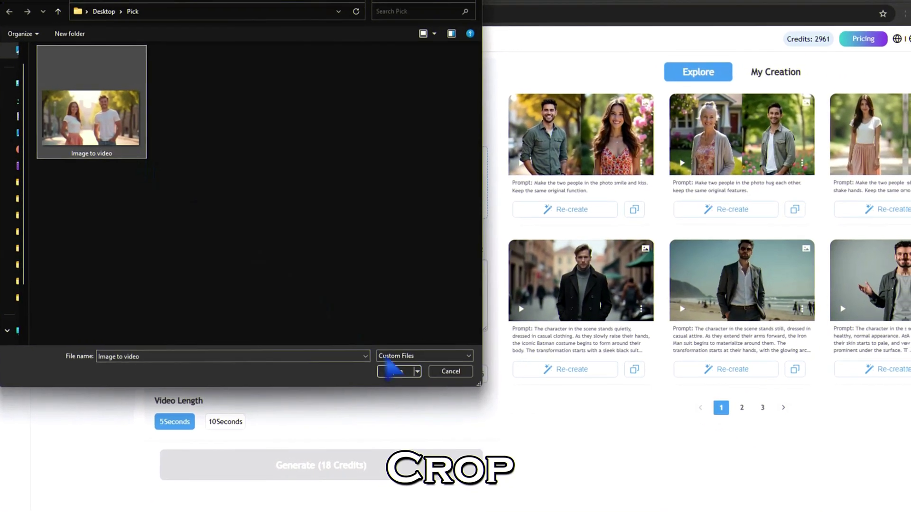
pyautogui.click(410, 377)
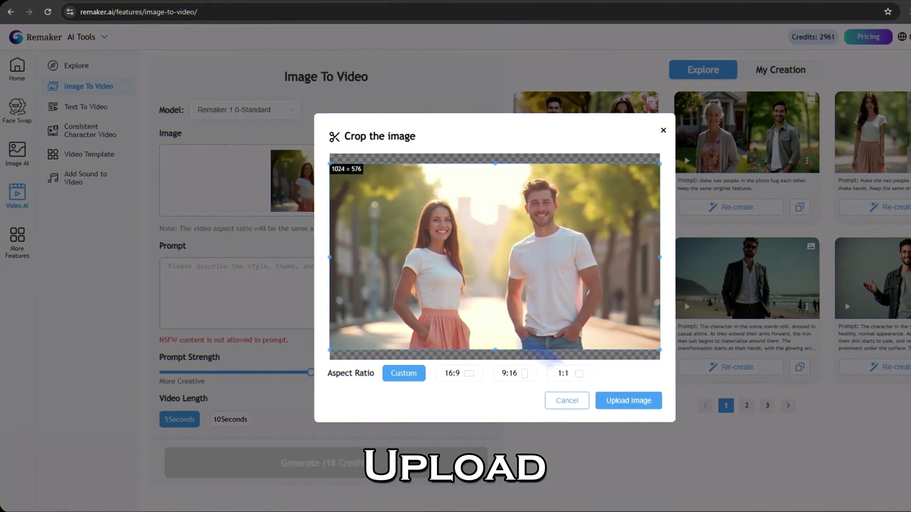
pyautogui.click(627, 403)
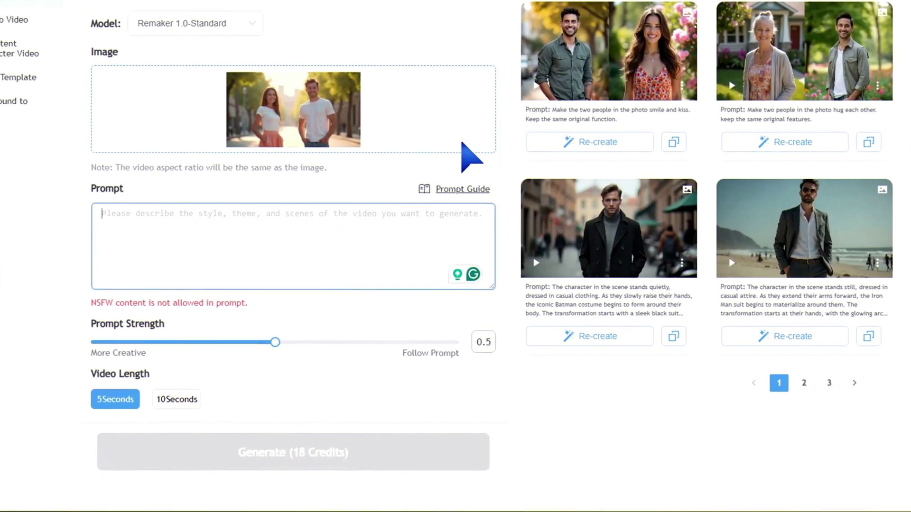
pyautogui.write('Make the two people in the photo smile')
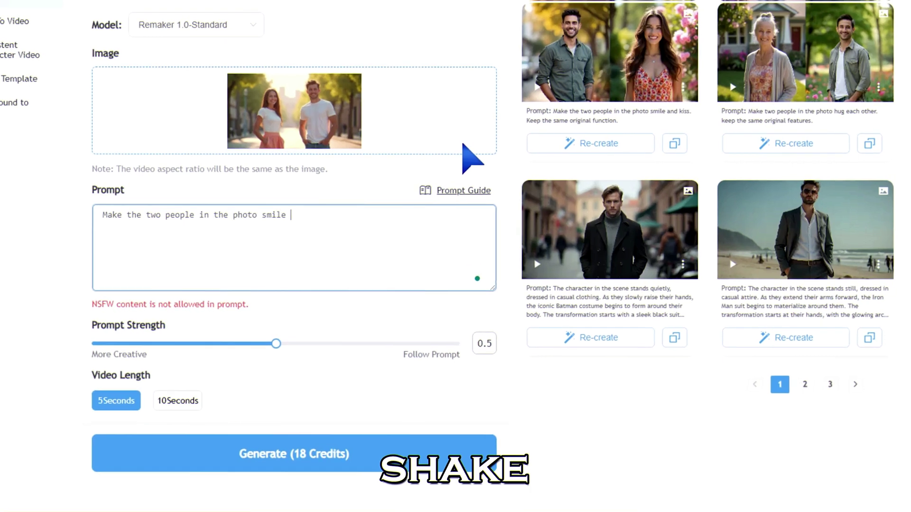
pyautogui.write(' and shake hands. keep the same original func')
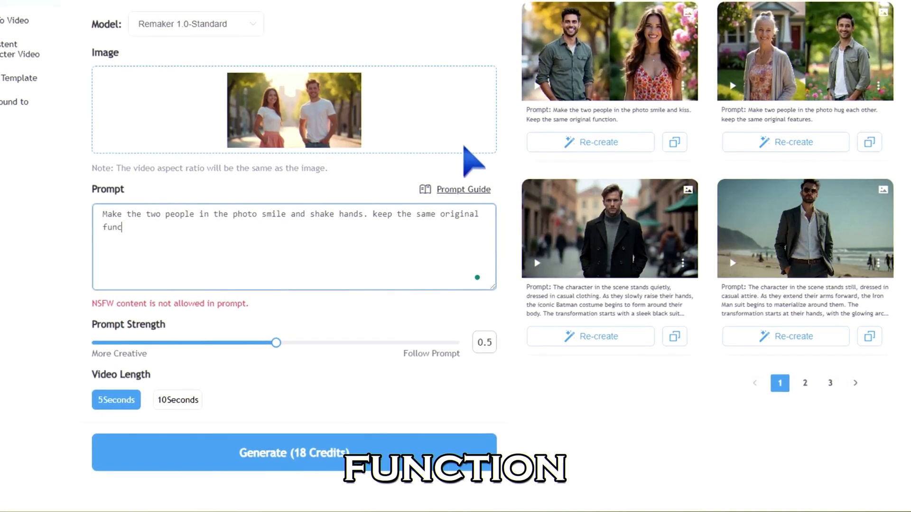
pyautogui.write('tion.')
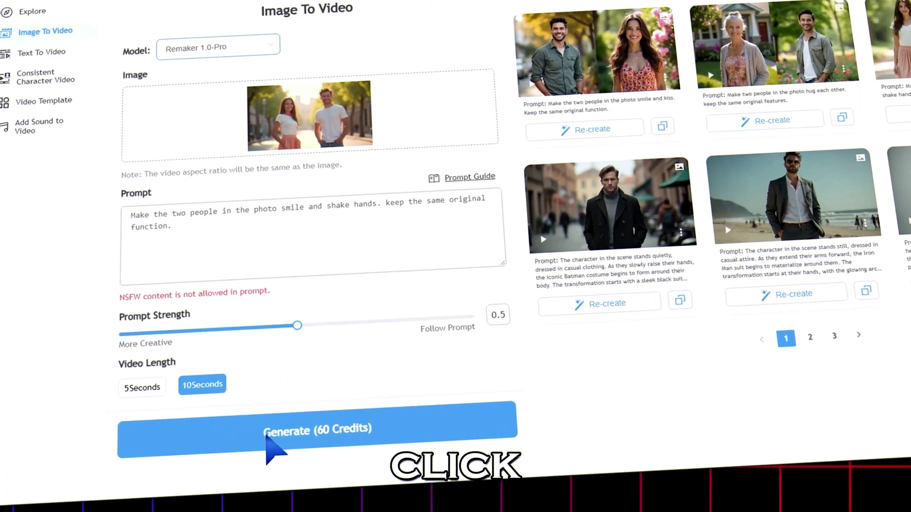
# Generate the 10-second Remaker 1.0-Pro couple clip and watch it full screen
pyautogui.click(285, 462)
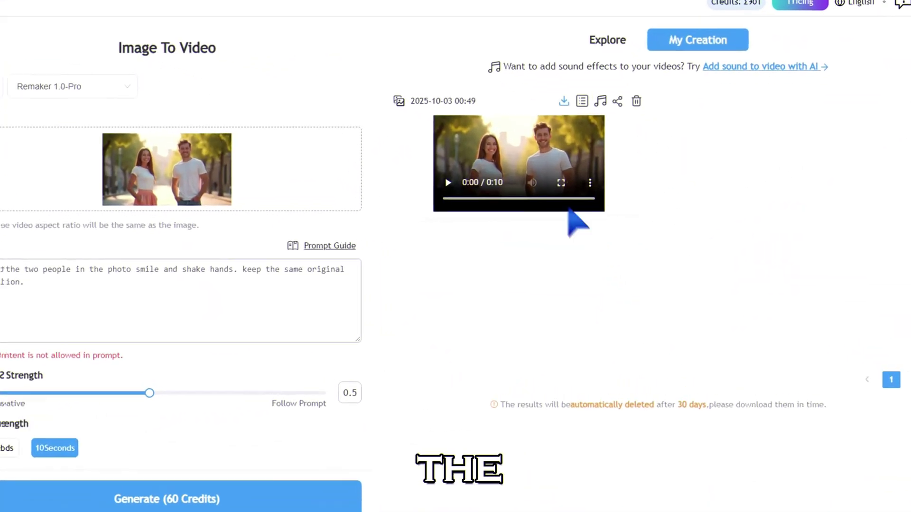
pyautogui.click(584, 193)
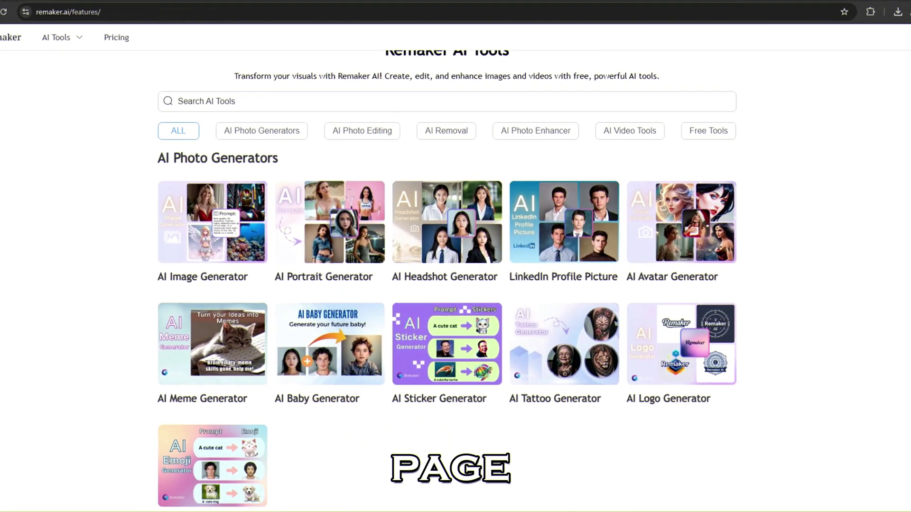
pyautogui.scroll(-2, 455, 284)
pyautogui.scroll(-3, 455, 285)
pyautogui.scroll(-2, 456, 285)
pyautogui.scroll(-2, 455, 286)
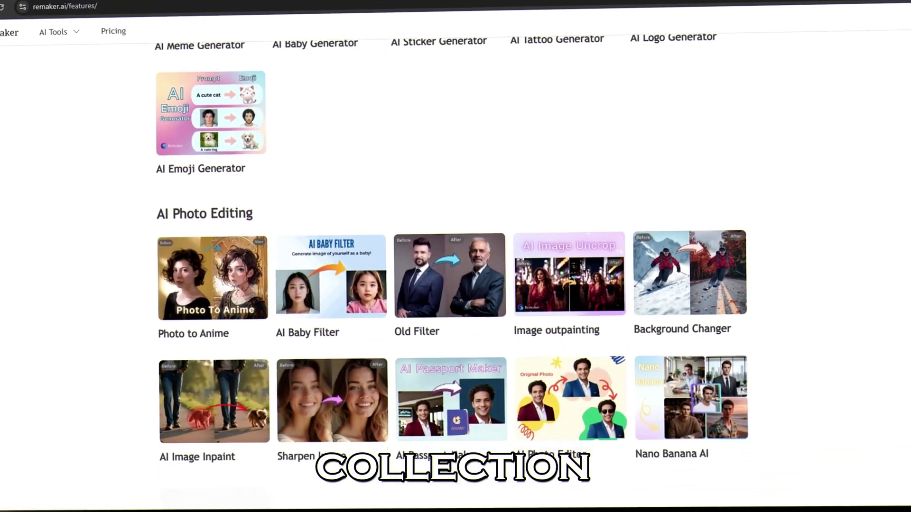
pyautogui.scroll(-1, 456, 284)
pyautogui.scroll(-1, 456, 285)
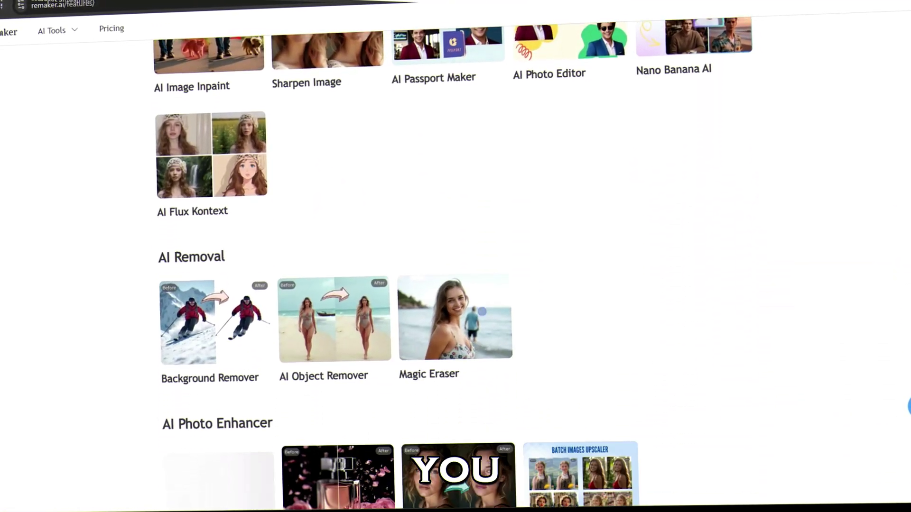
pyautogui.scroll(-1, 455, 284)
pyautogui.scroll(-1, 456, 284)
pyautogui.scroll(-1, 456, 285)
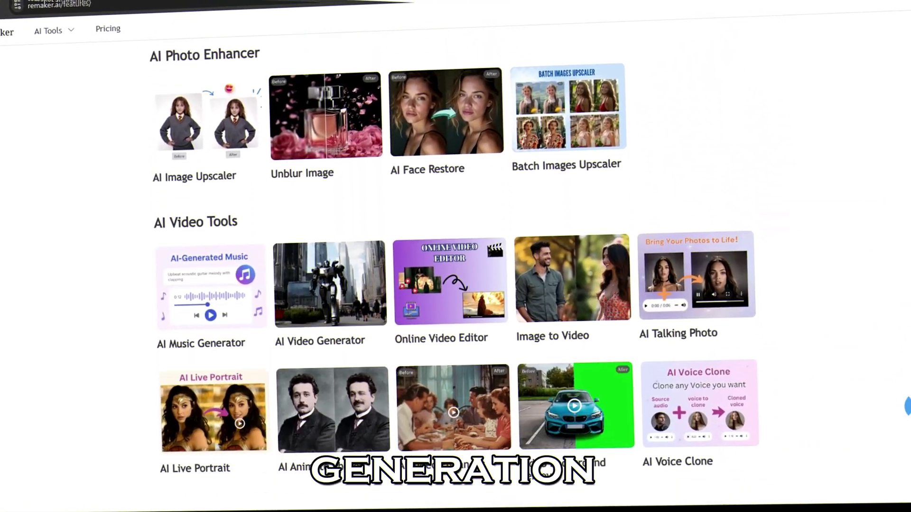
pyautogui.scroll(-1, 456, 285)
pyautogui.scroll(-1, 455, 285)
pyautogui.scroll(-1, 456, 285)
pyautogui.scroll(-1, 455, 285)
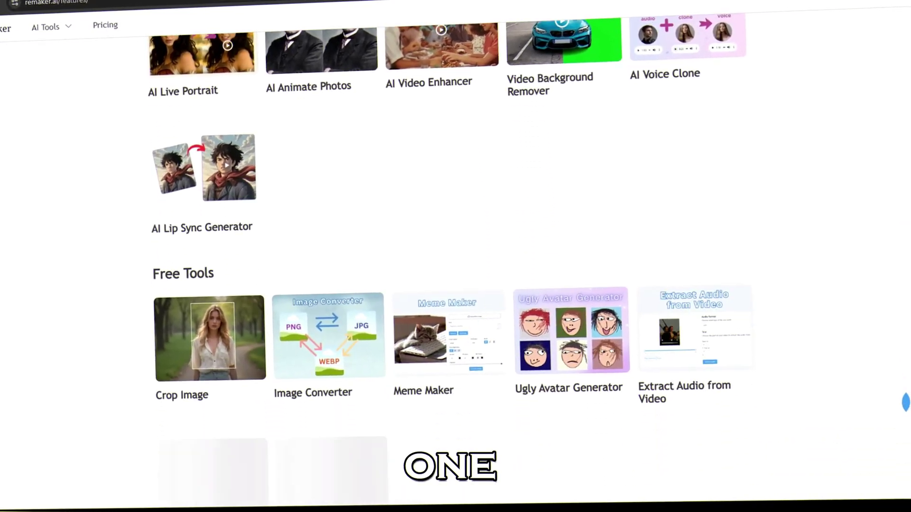